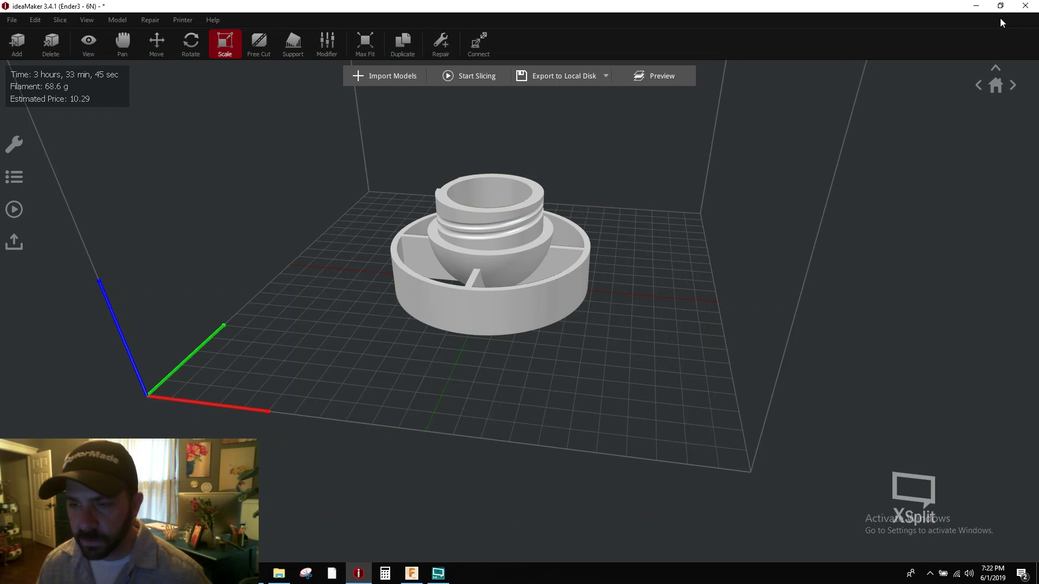
- Orbit the view around the build plate to inspect the Bottom model from several angles
middle_click_drag(635, 323, 595, 412)
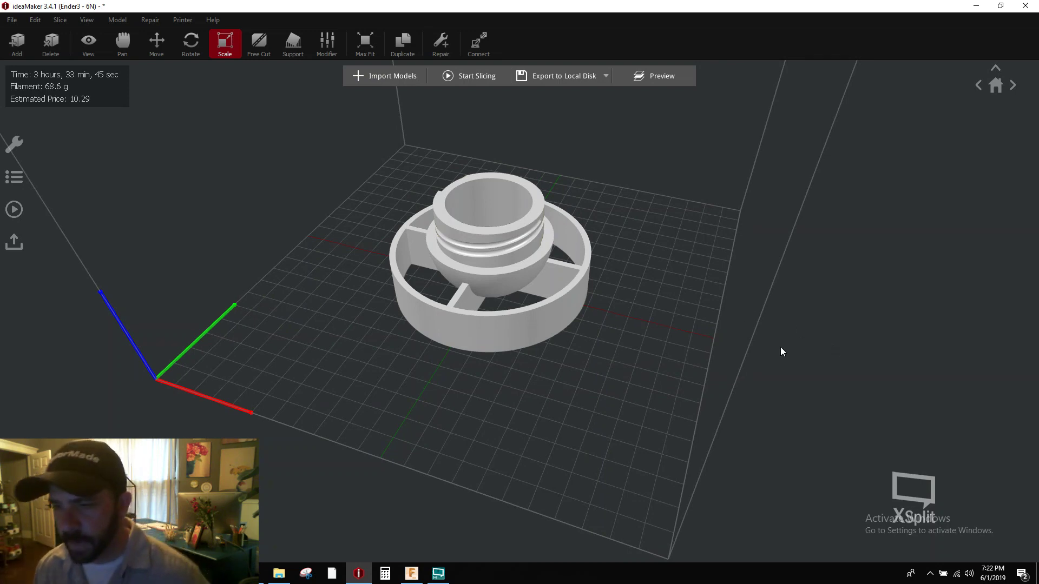
middle_click_drag(568, 355, 582, 388)
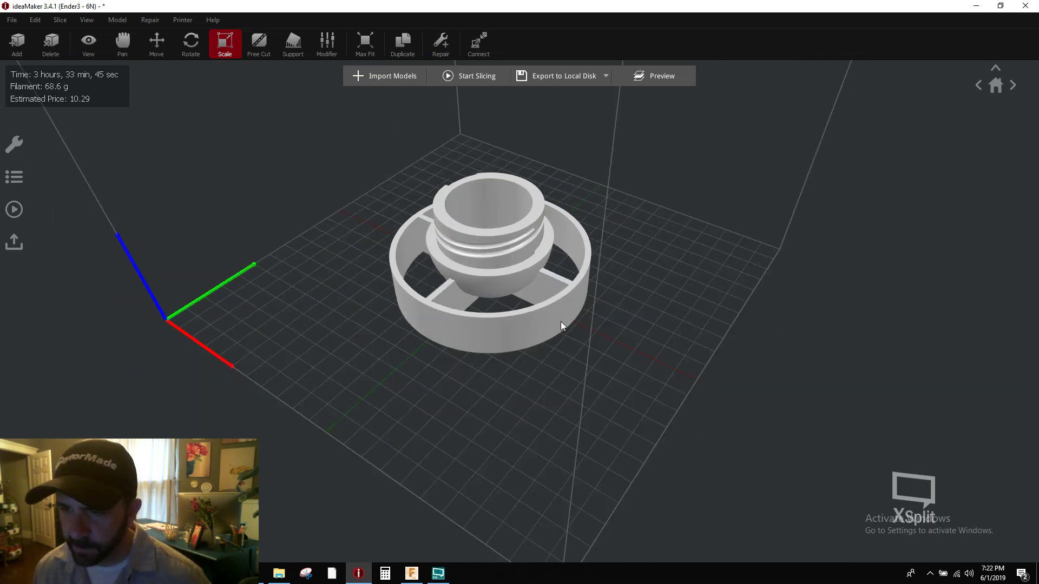
middle_click_drag(442, 335, 575, 305)
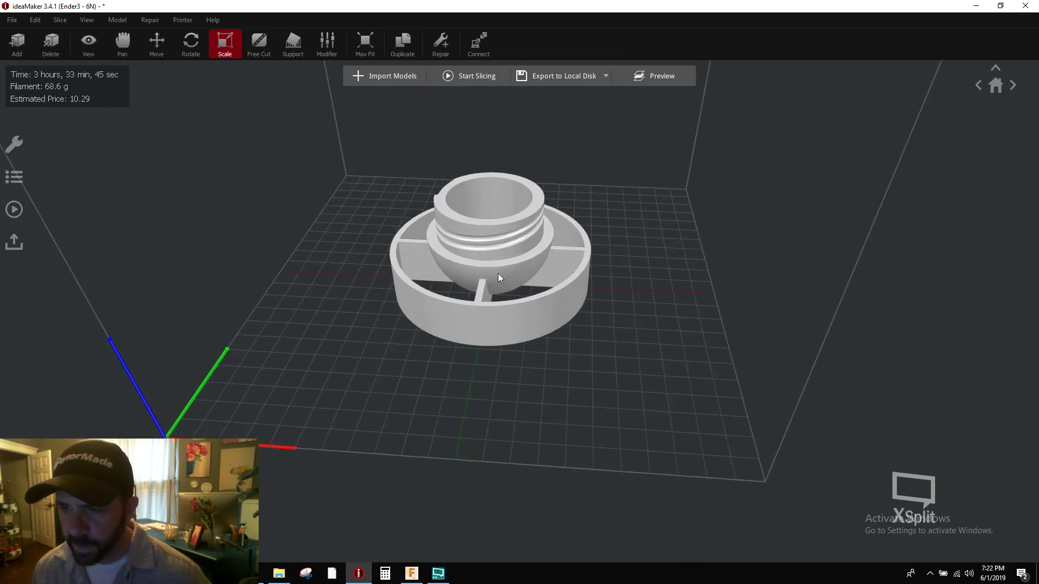
middle_click_drag(508, 364, 598, 352)
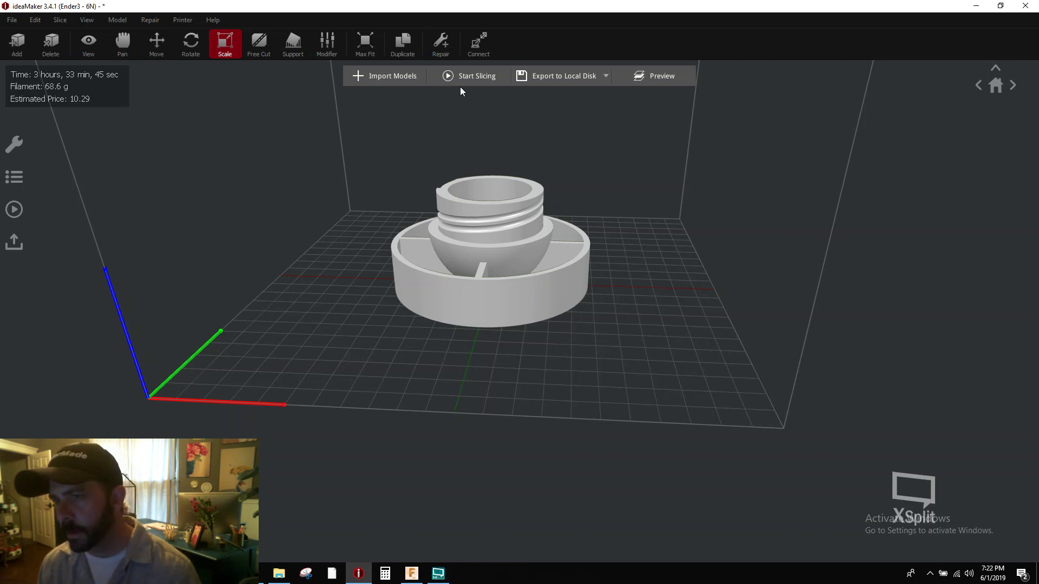
- Select the LootCrate template, review its advanced settings without changes, and save it
left_click(472, 79)
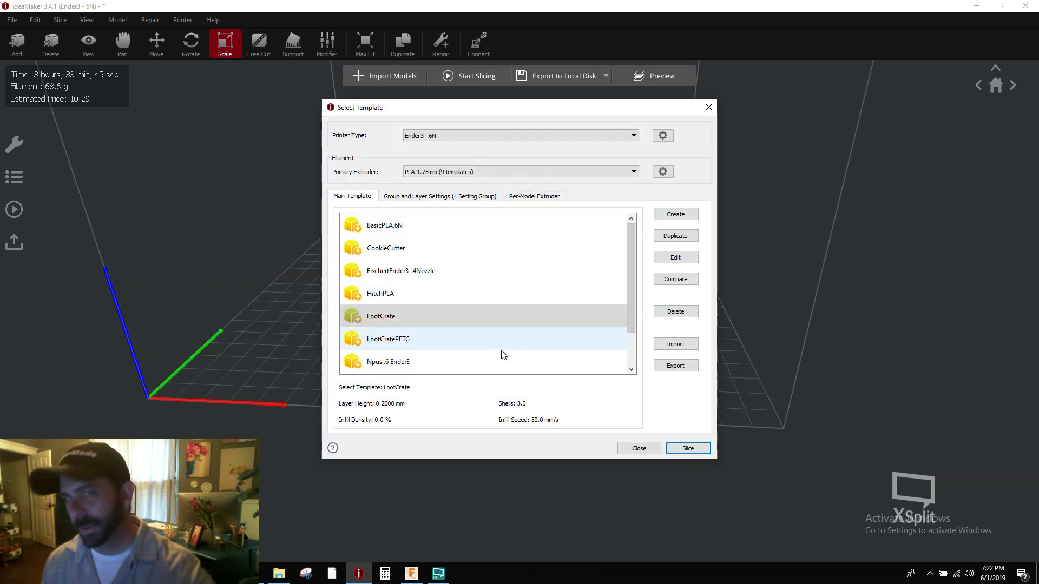
left_click(468, 197)
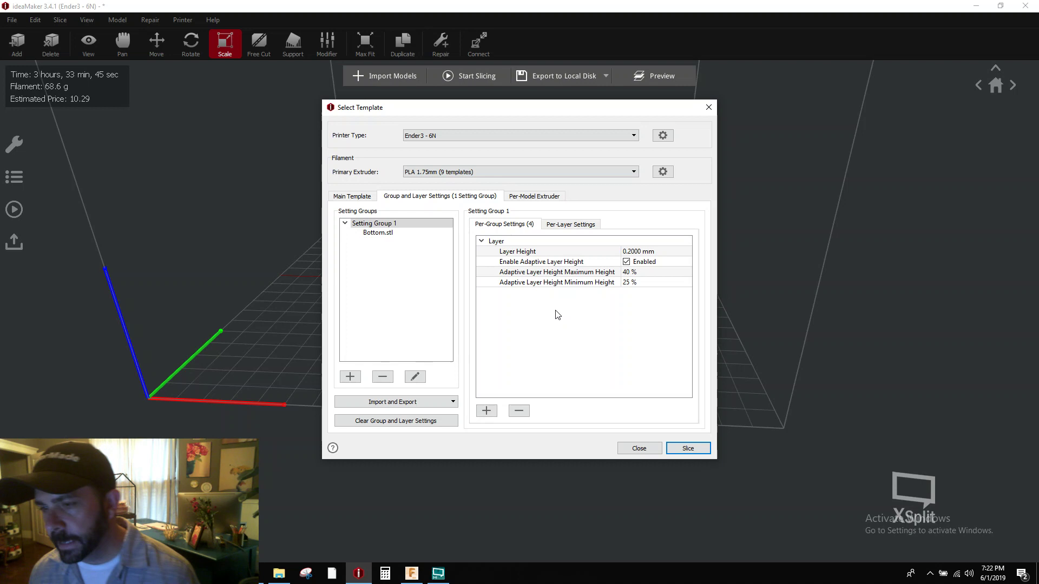
left_click(362, 197)
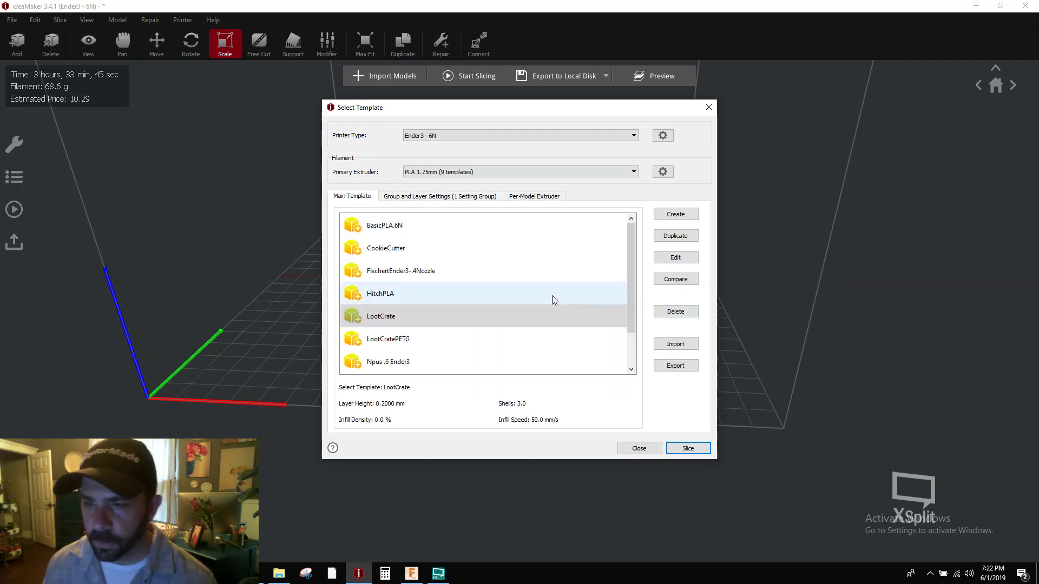
left_click(520, 316)
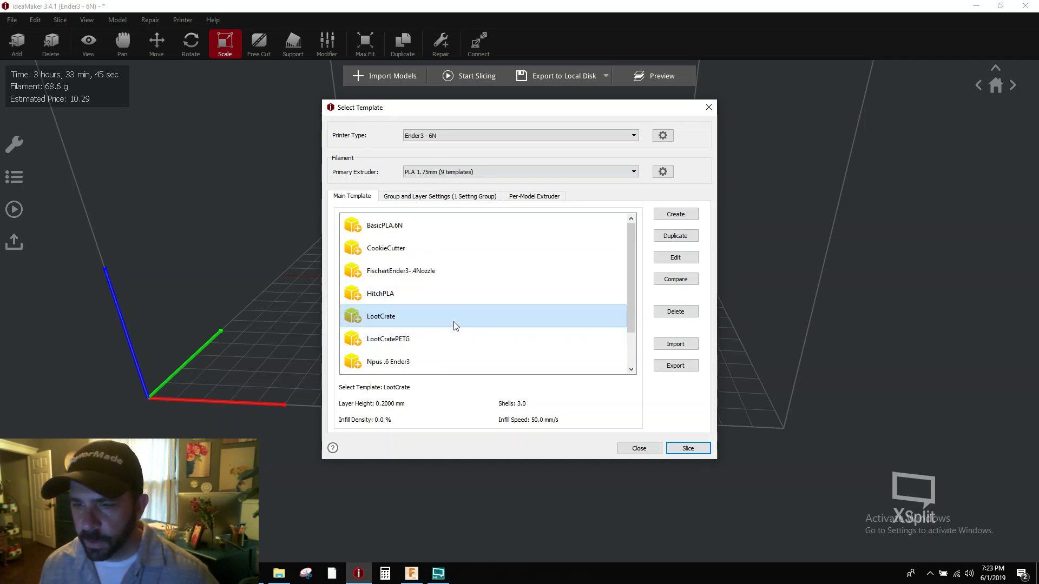
left_click(686, 260)
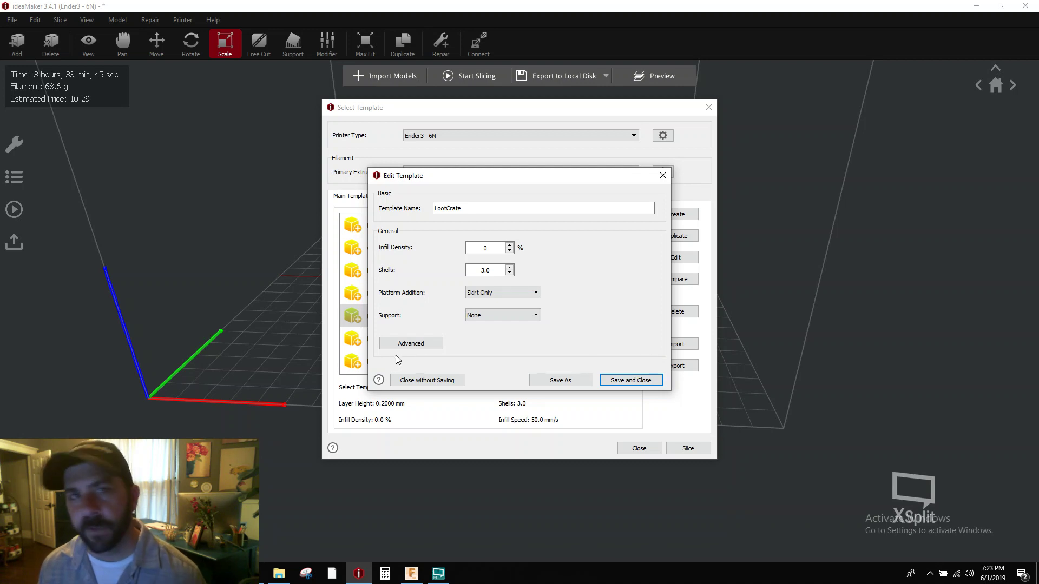
left_click(426, 345)
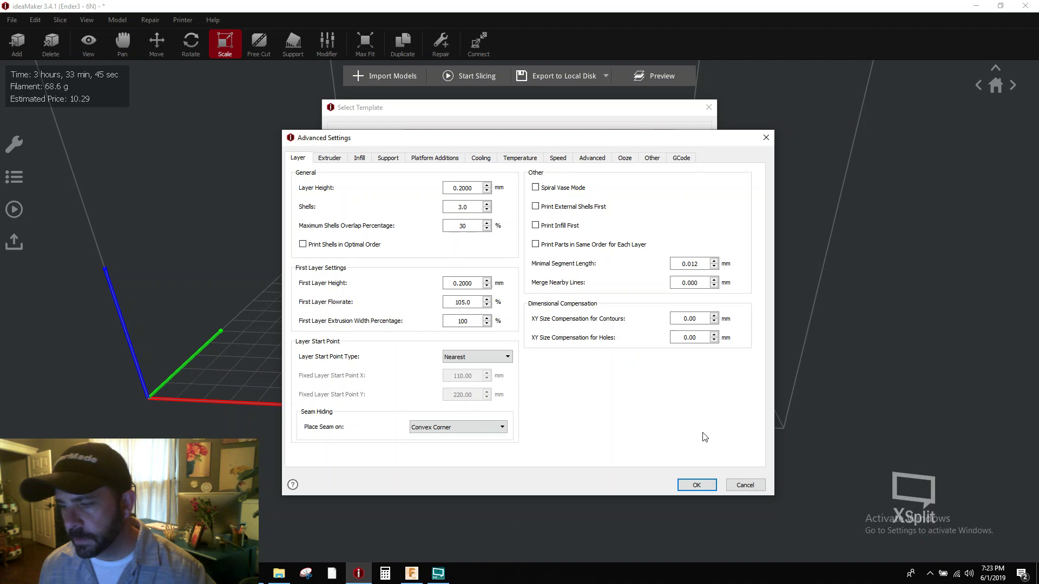
left_click(742, 485)
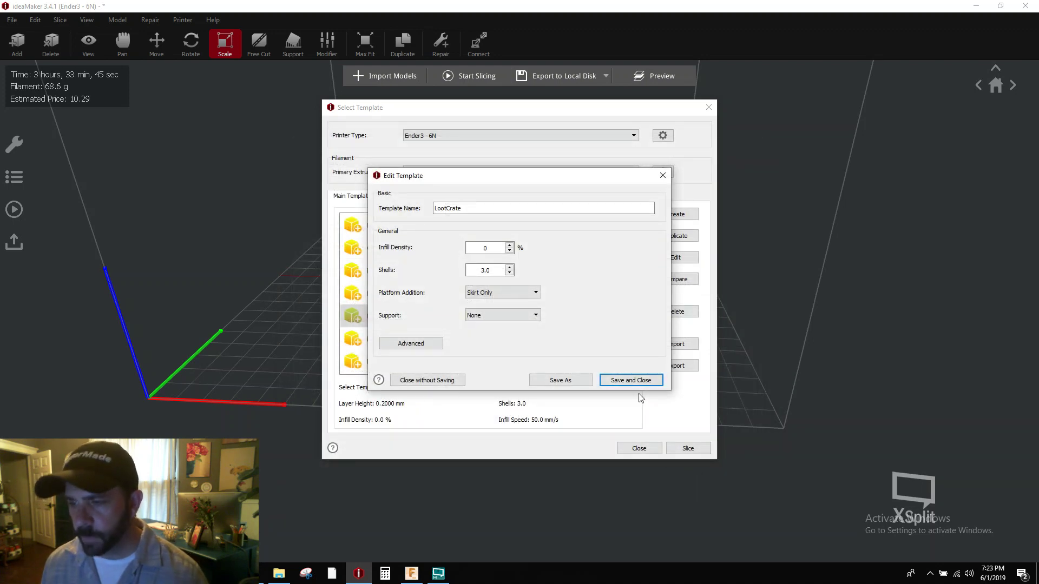
left_click(637, 381)
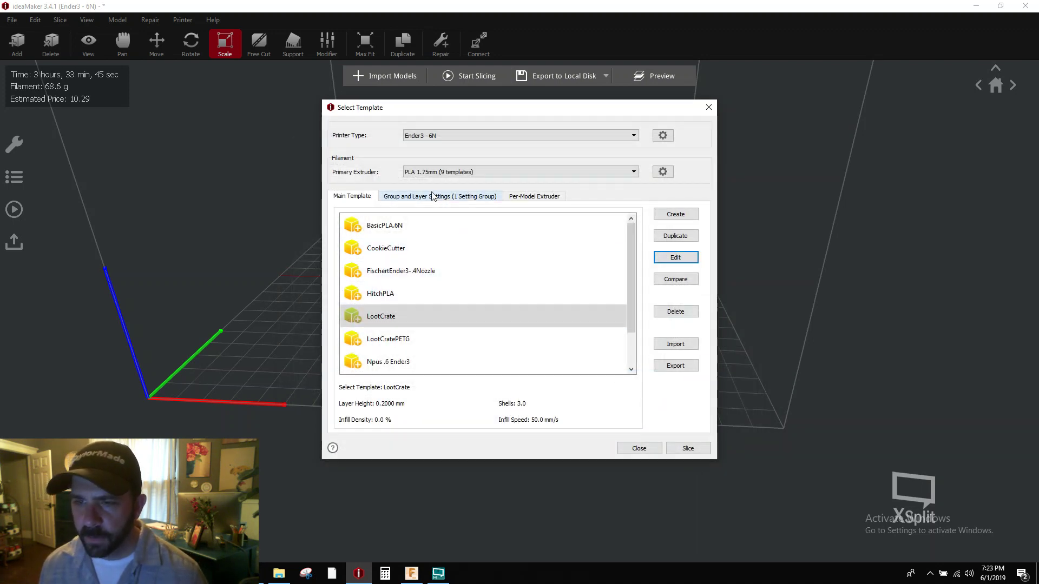
- Inspect Setting Group 1: 0.2000 mm layer height, adaptive enabled at 40%/25%, and an empty per-layer list
left_click(425, 198)
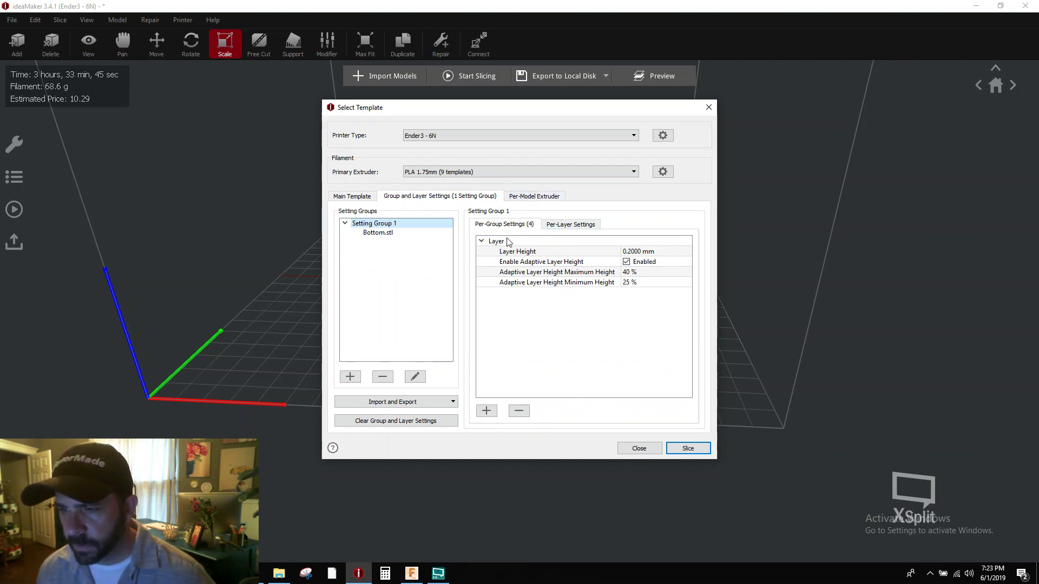
left_click(565, 224)
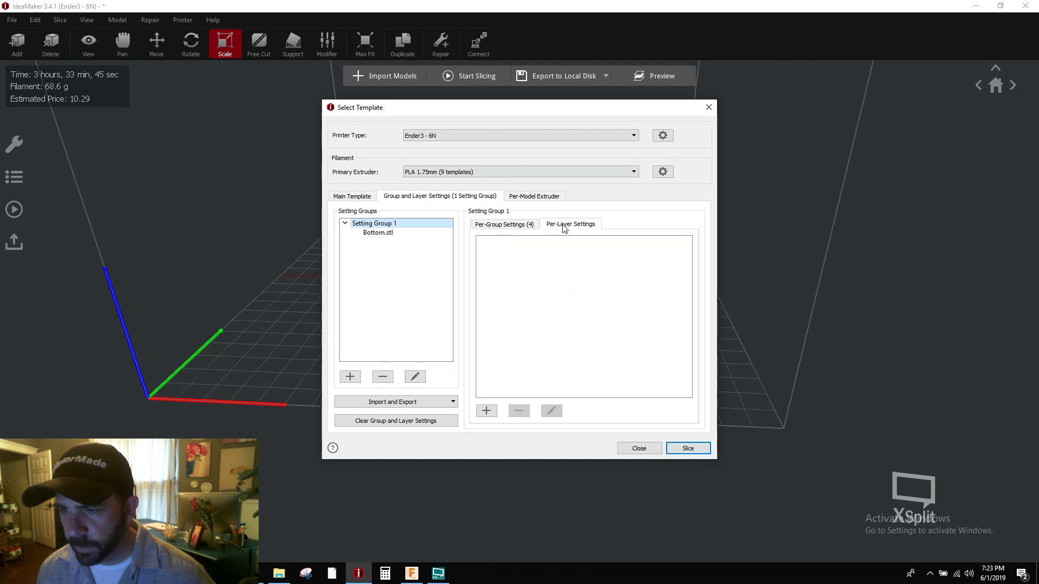
left_click(508, 224)
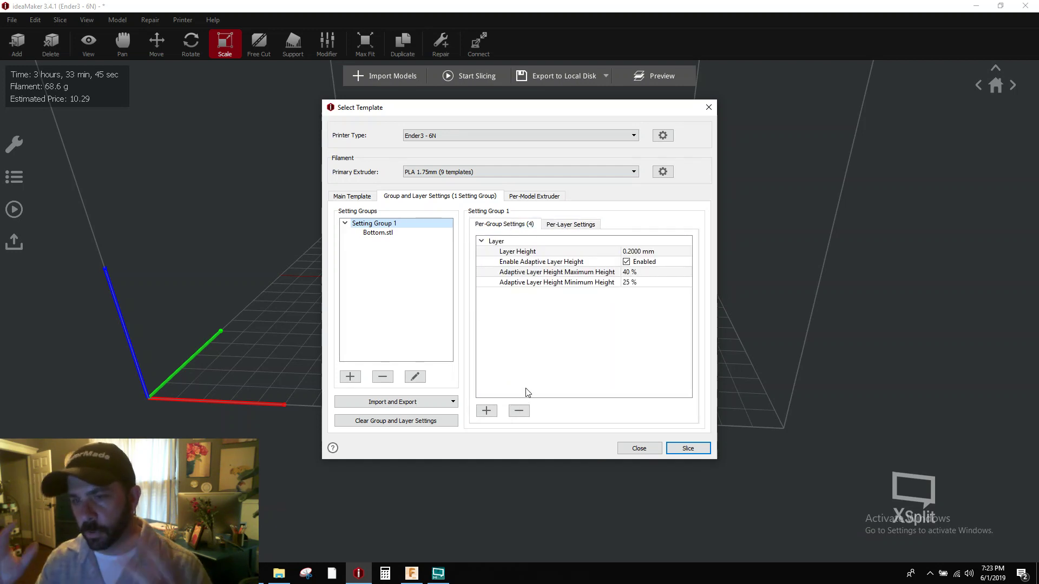
left_click(566, 226)
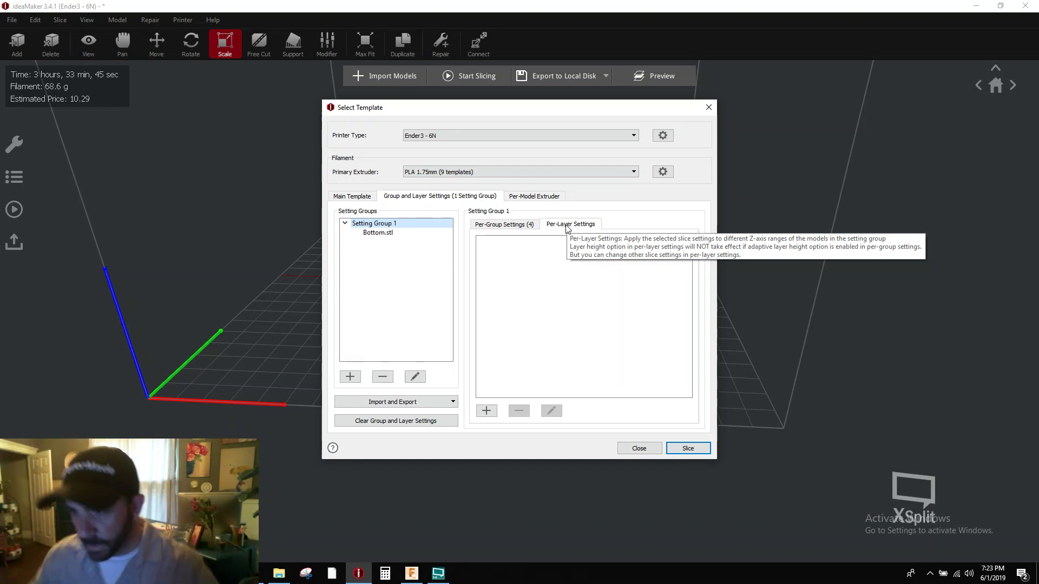
left_click(511, 225)
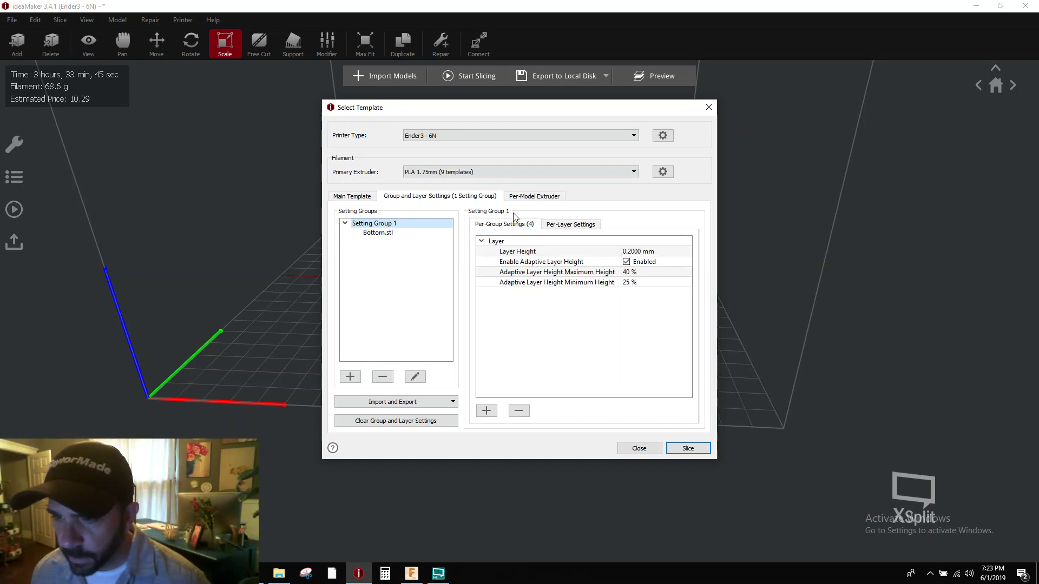
- Delete all four Layer settings from Setting Group 1
left_click(522, 244)
left_click(519, 411)
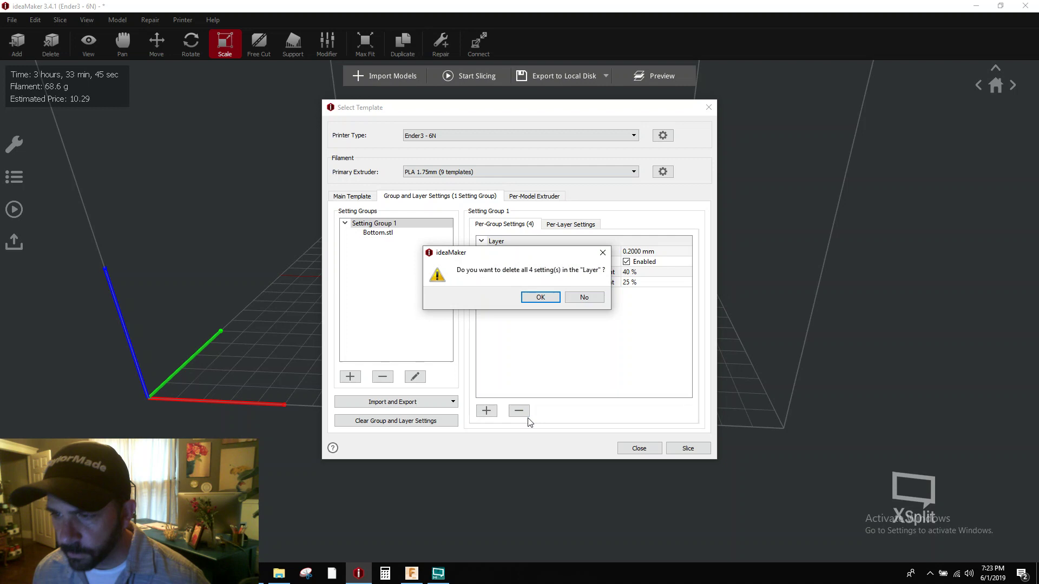
left_click(539, 298)
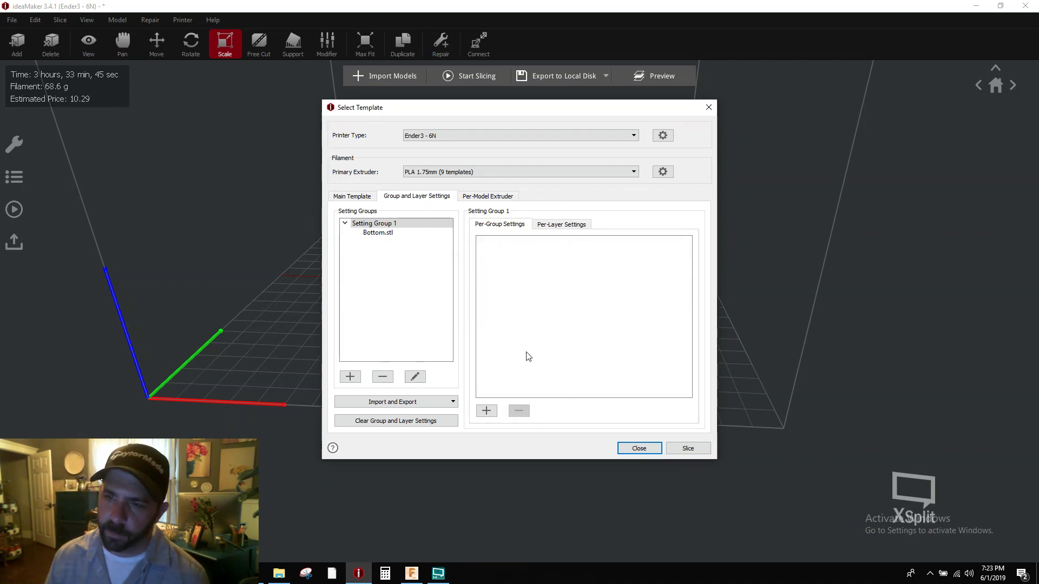
- Choose Layer Height, Enable Adaptive Layer Height, and adaptive Maximum and Minimum Height to add
left_click(487, 411)
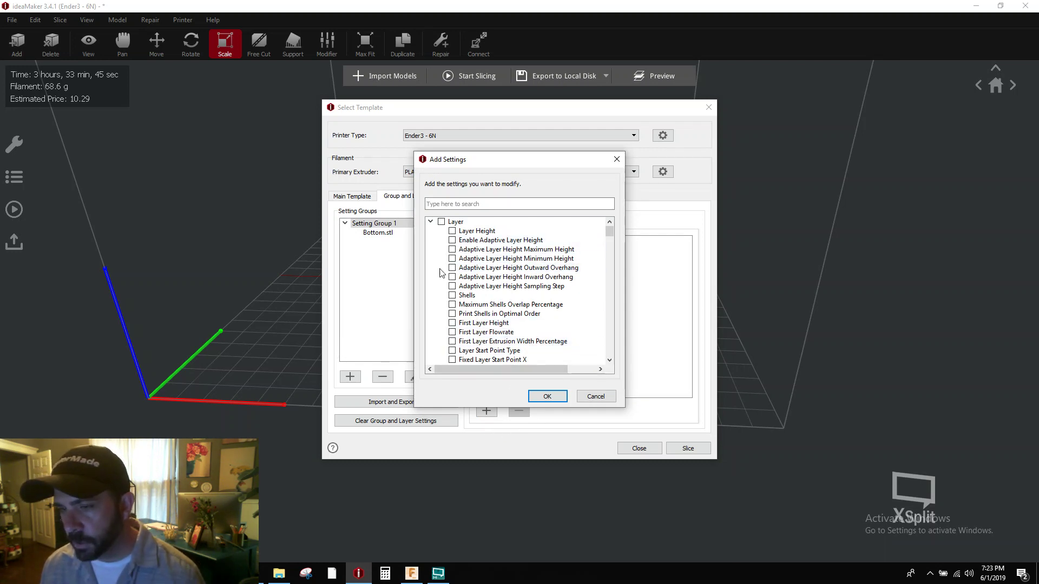
left_click(442, 222)
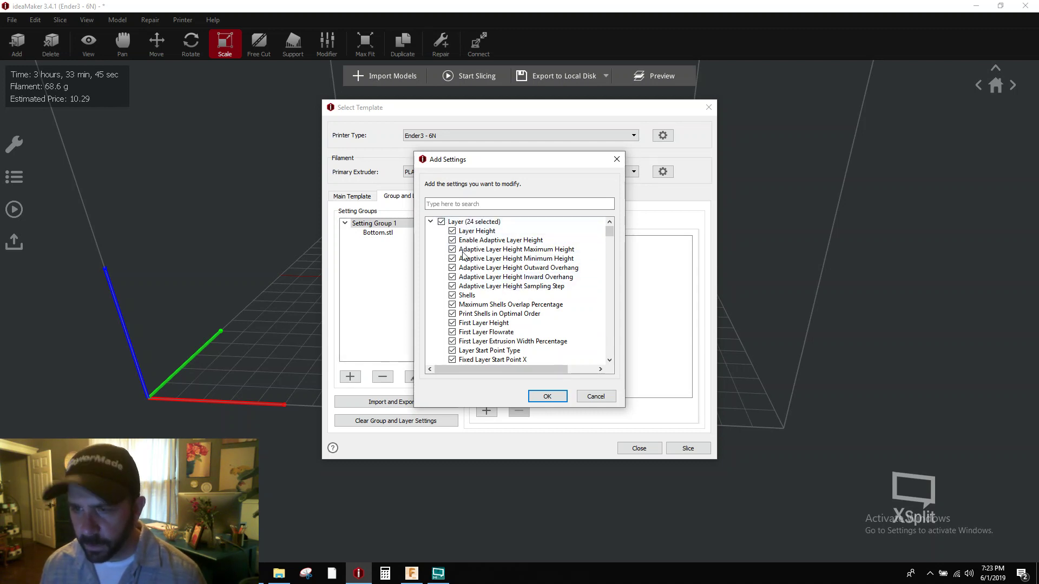
left_click(441, 223)
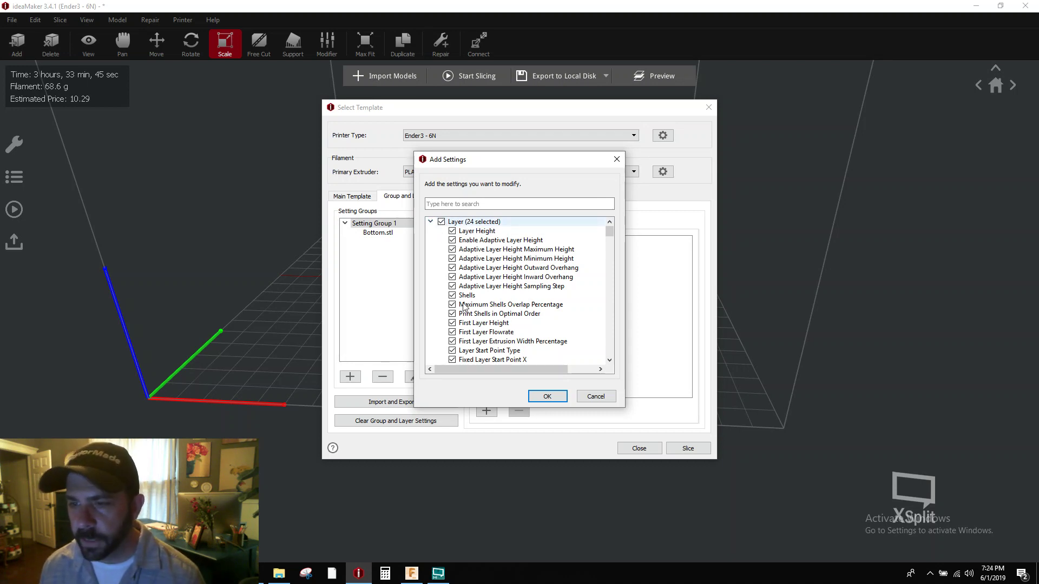
left_click(452, 231)
left_click(452, 240)
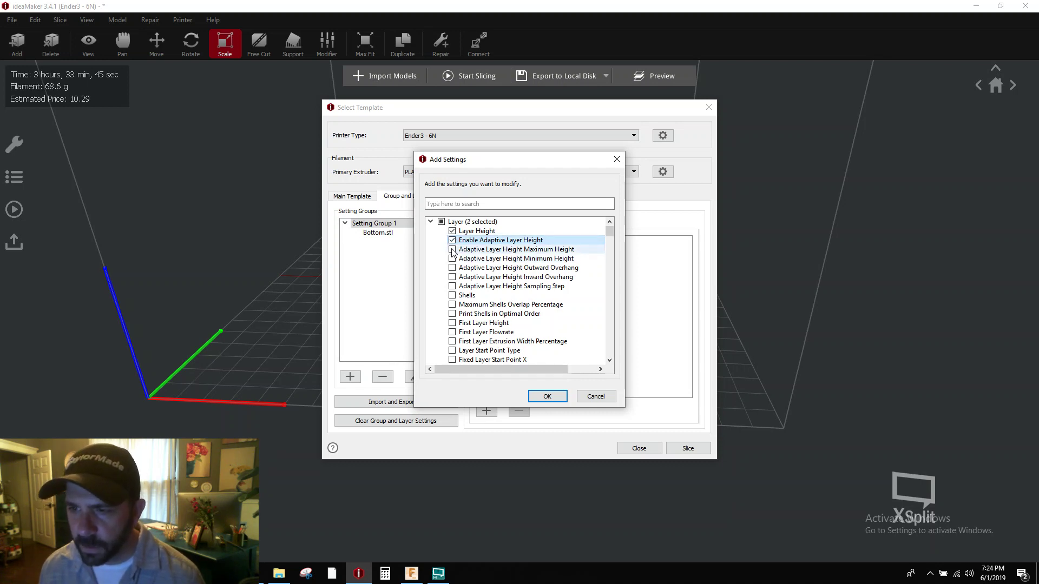
left_click(452, 250)
left_click(452, 259)
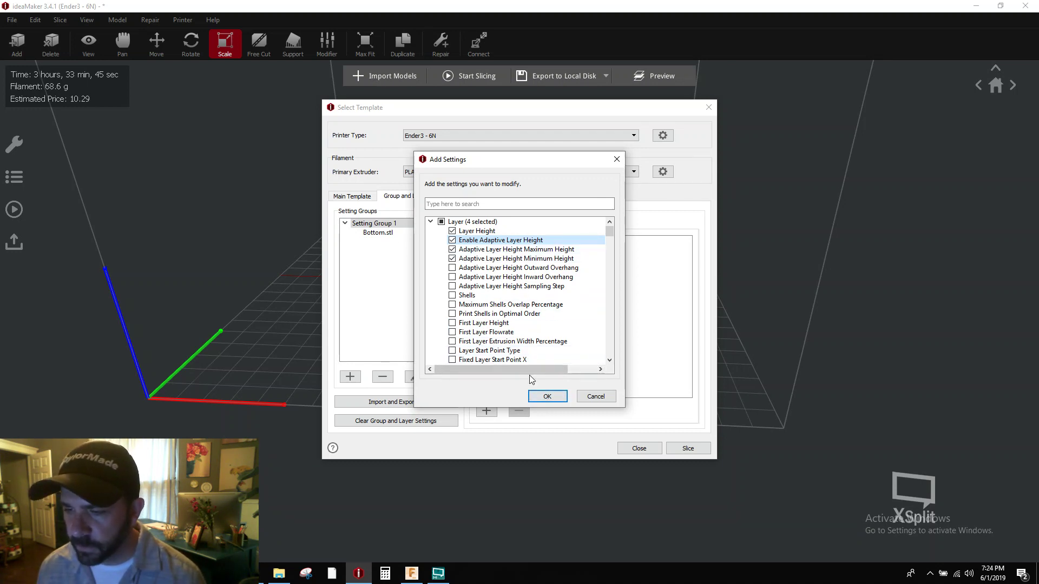
- Add the four chosen settings to Setting Group 1 and enable adaptive layer height
left_click(546, 398)
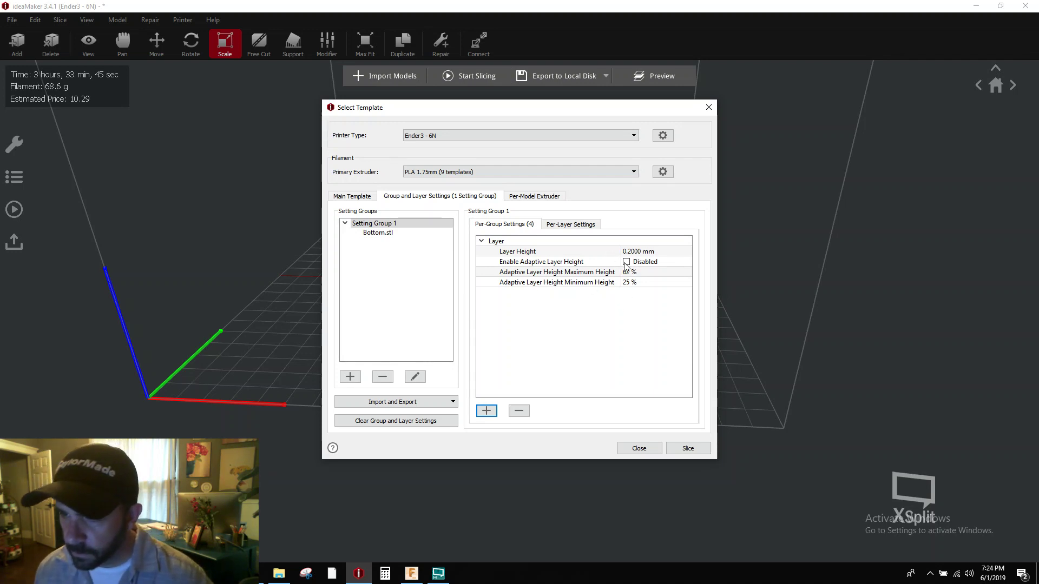
left_click(627, 265)
left_click(626, 263)
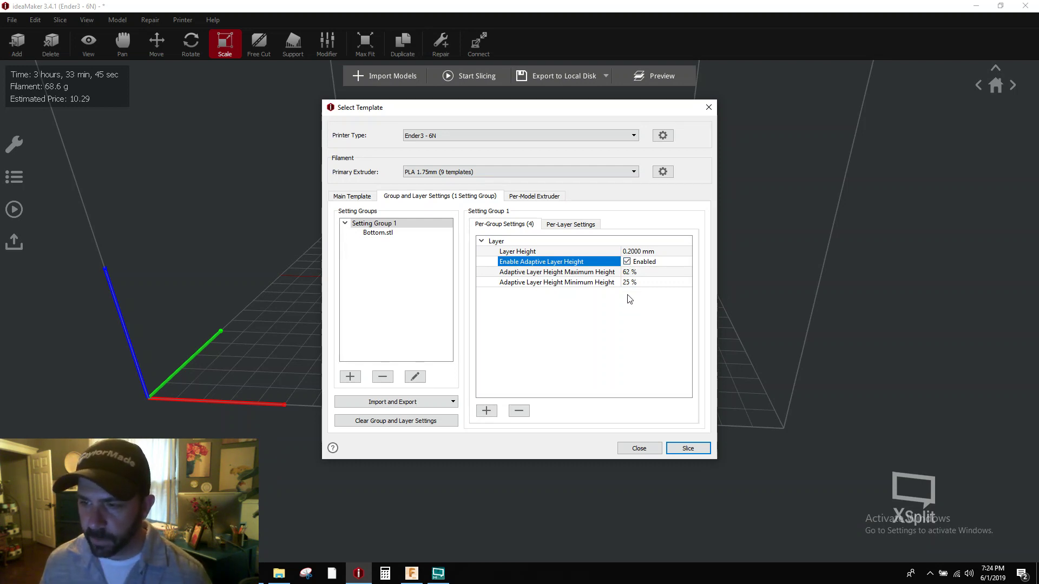
- Set the adaptive layer height maximum to 40% and minimum to 25%
double_click(629, 272)
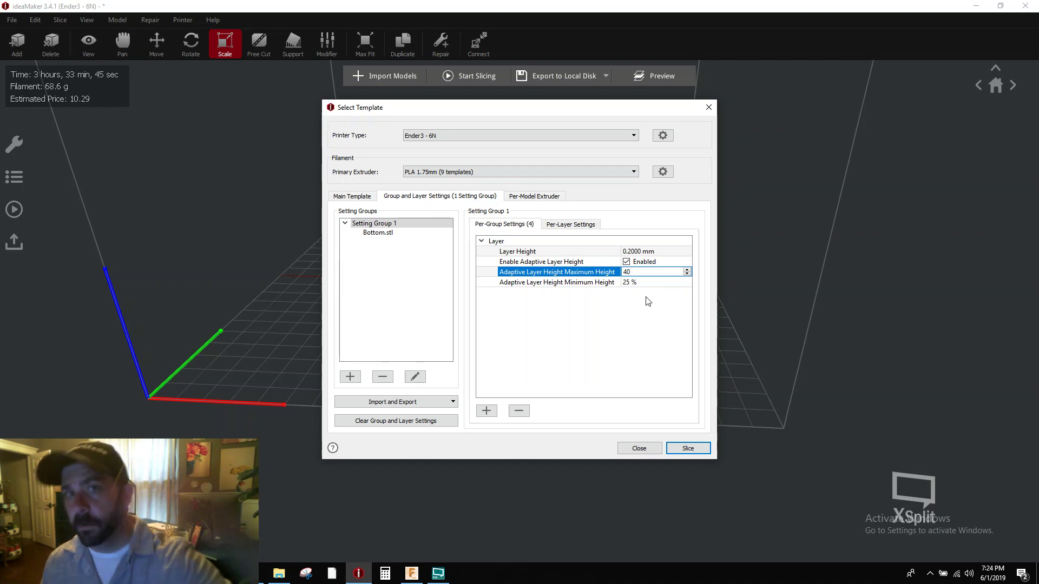
key("Return")
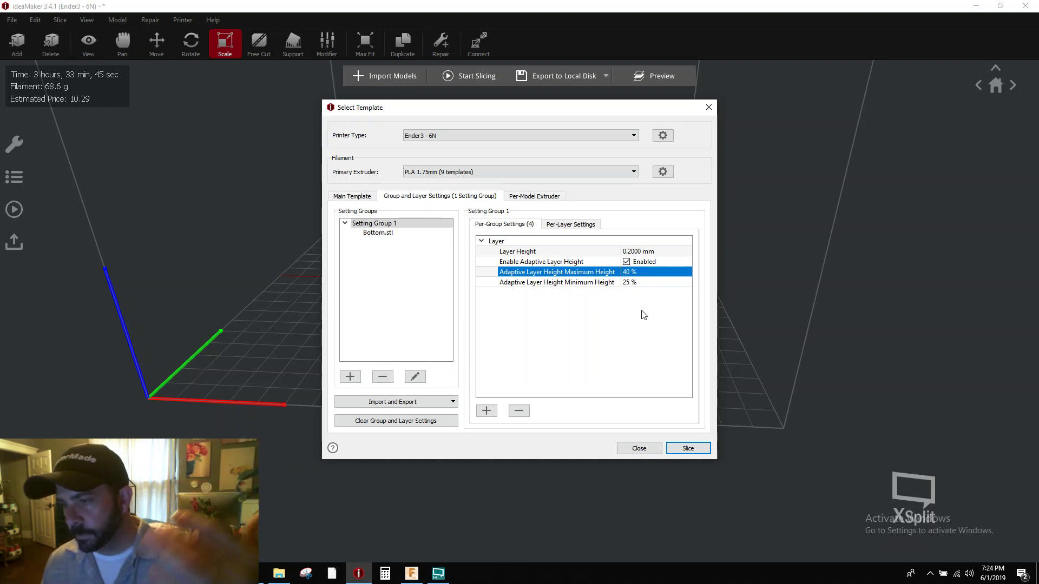
double_click(628, 282)
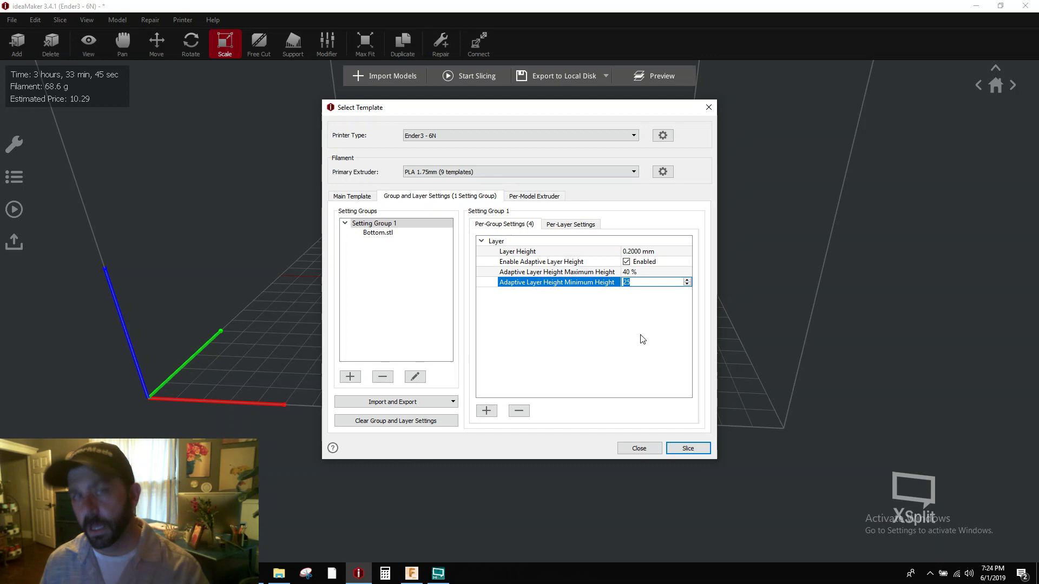
key("Return")
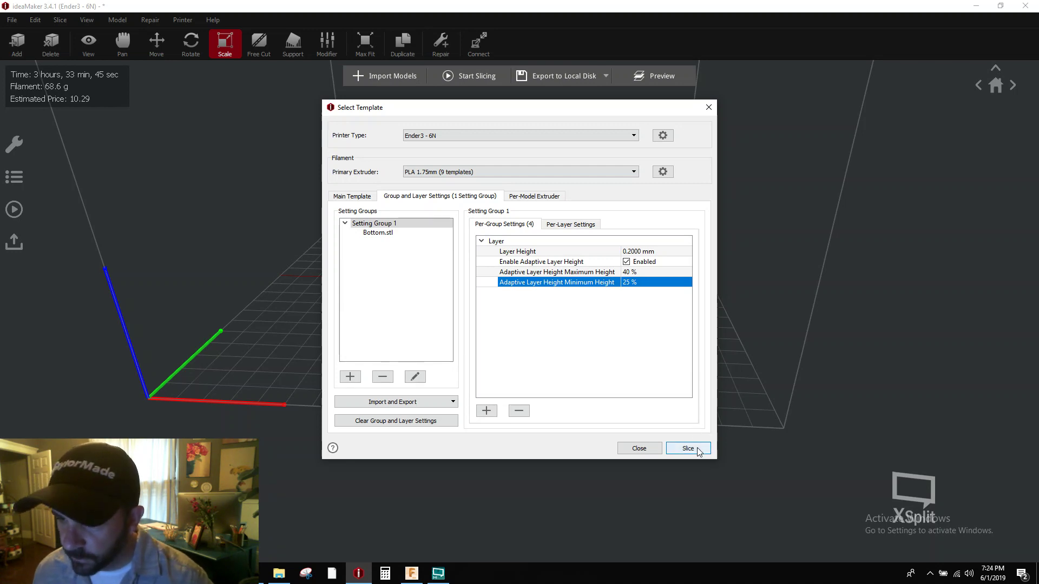
- Slice Bottom with the group's adaptive settings and preview it: 262 layers to 47.950 mm
left_click(694, 450)
left_click(596, 317)
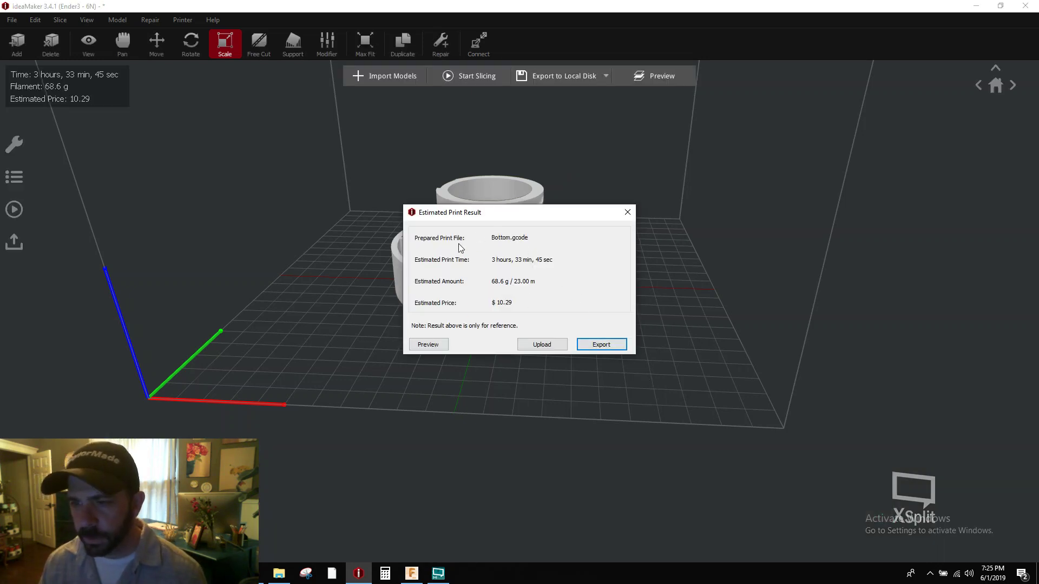
left_click_drag(516, 210, 515, 205)
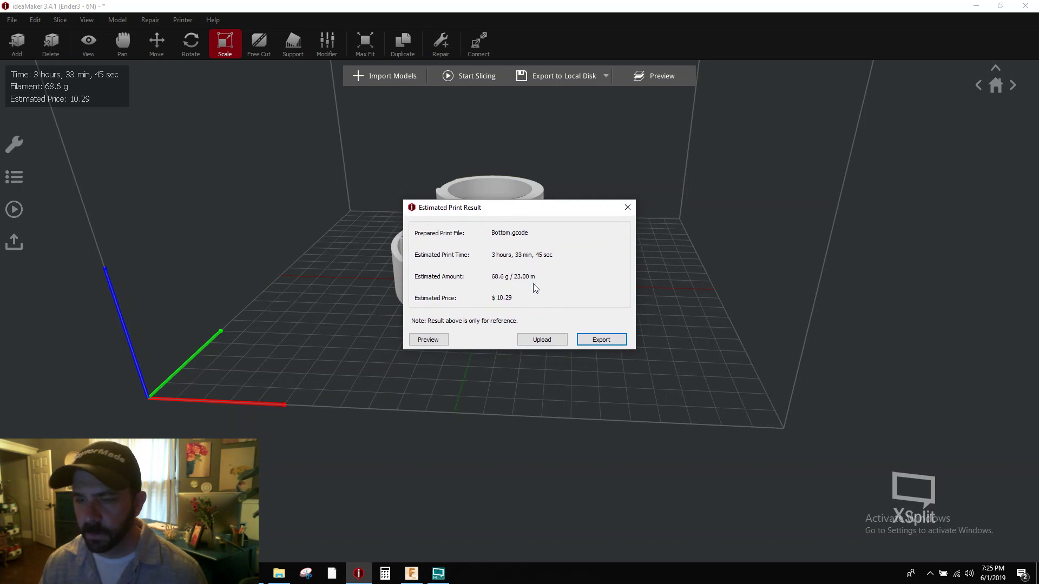
left_click(424, 339)
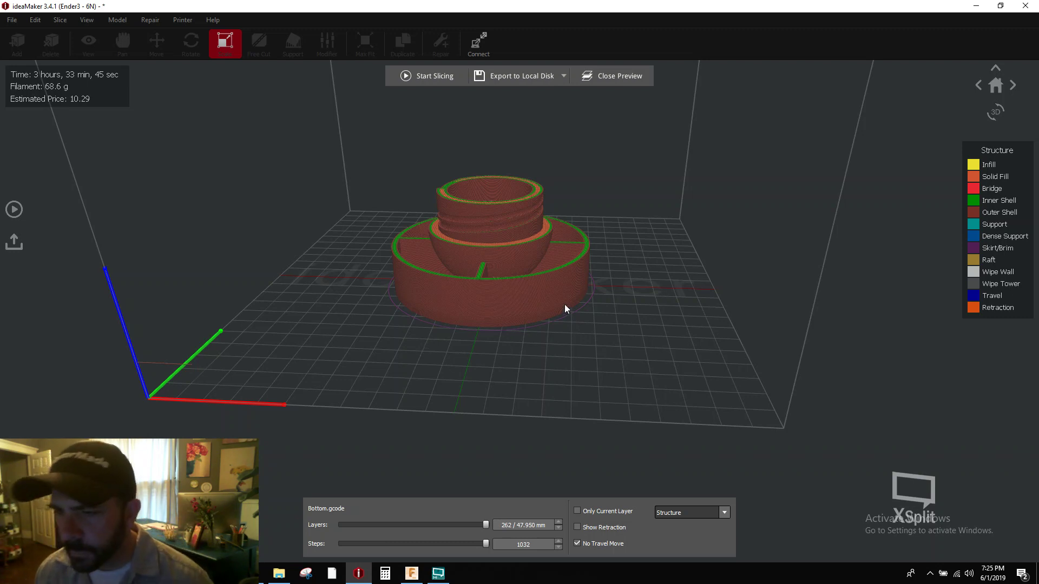
scroll(564, 304, "up", 2)
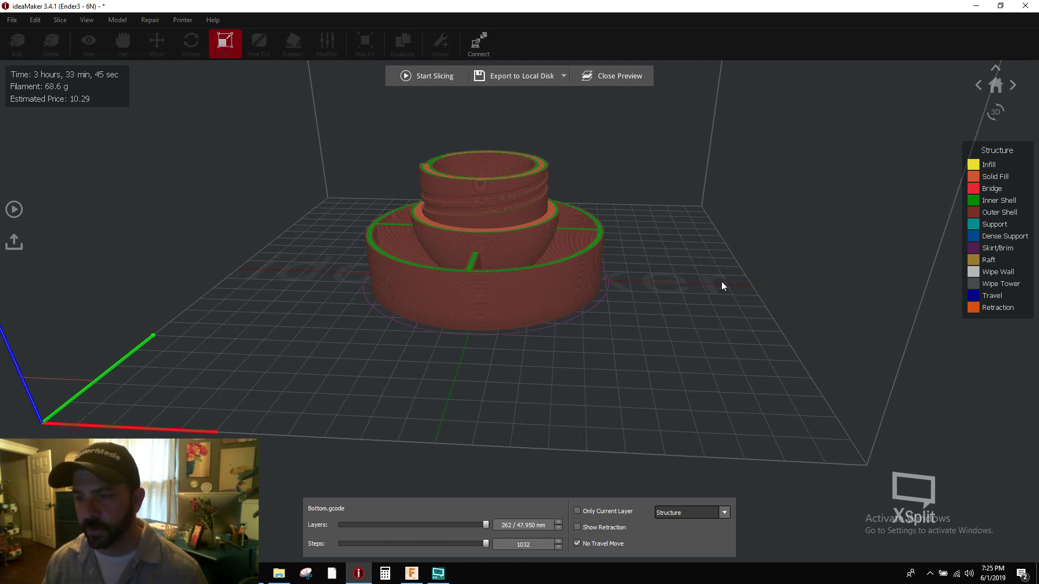
right_click_drag(722, 281, 584, 373)
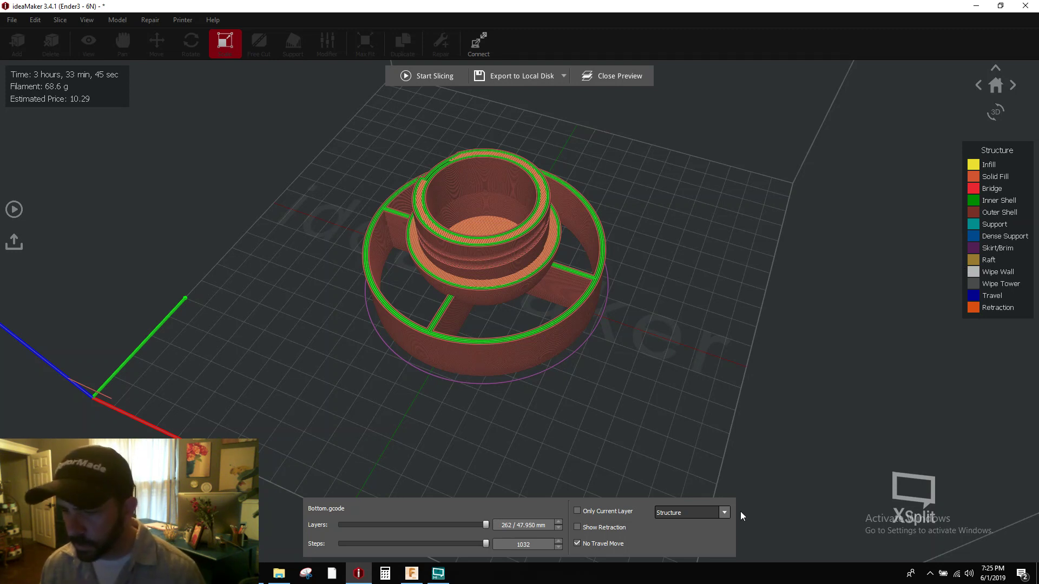
- Colour the preview by Layer Height, revealing 0.230 mm layers and finer 0.140–0.150 mm on threads and base
left_click(725, 512)
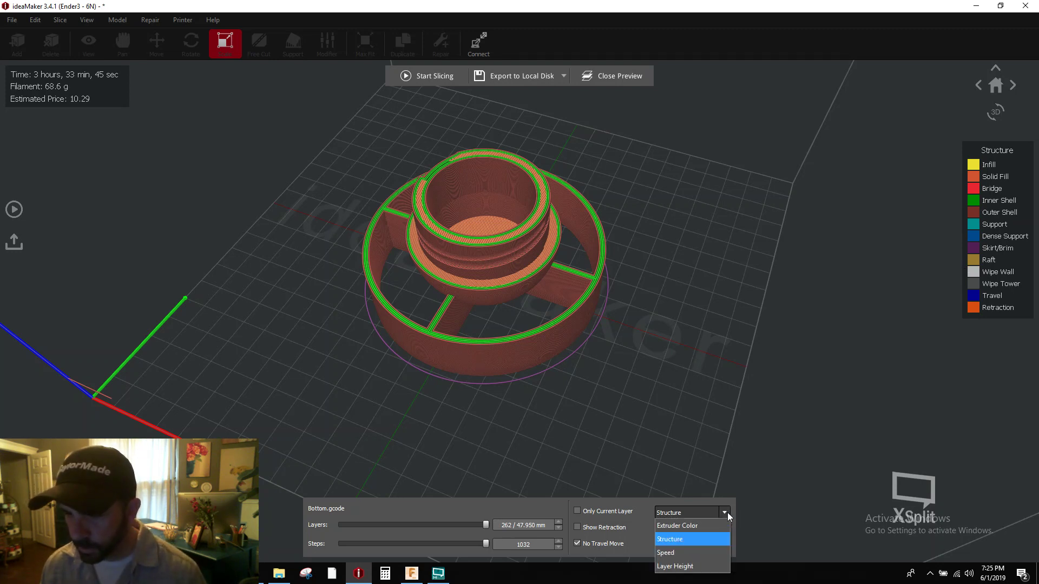
left_click(678, 566)
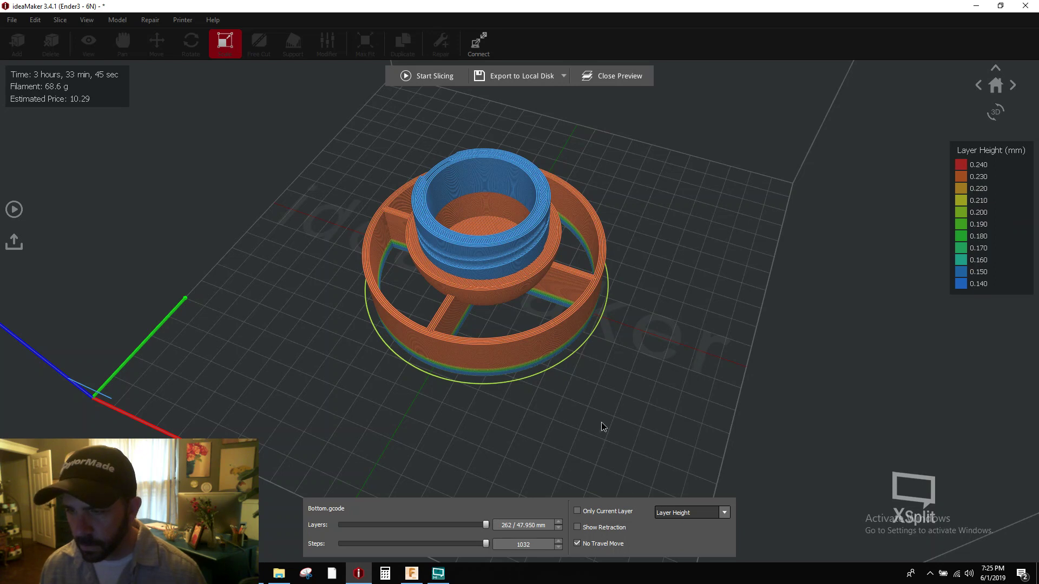
left_click_drag(604, 427, 605, 271)
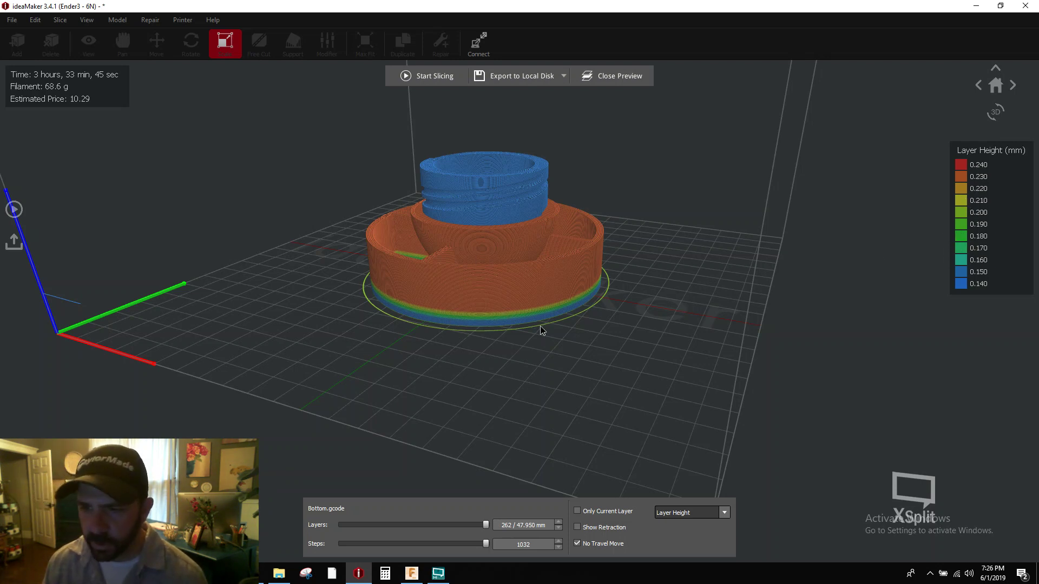
left_click_drag(540, 326, 532, 278)
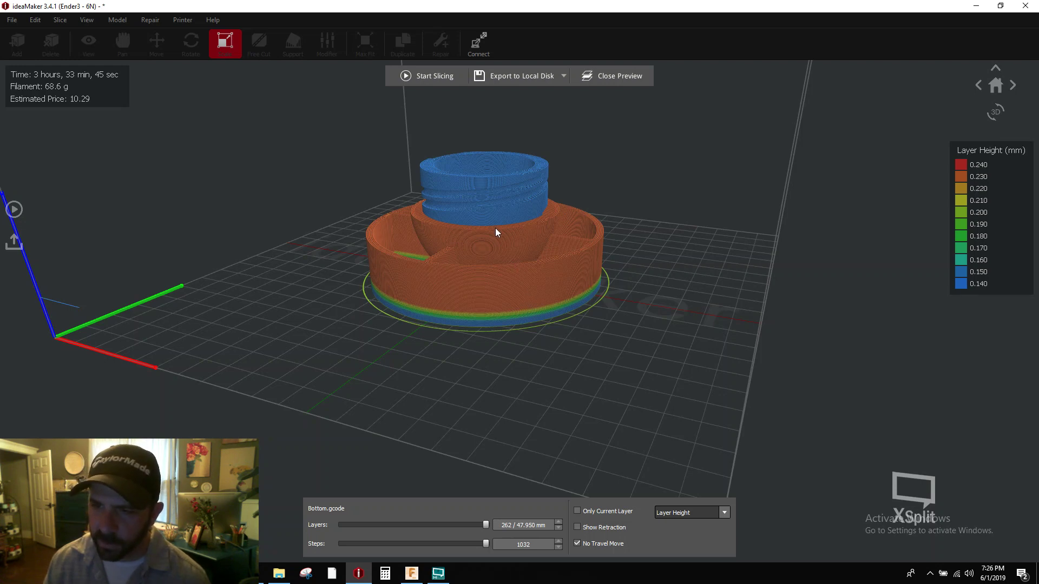
left_click_drag(495, 230, 633, 264)
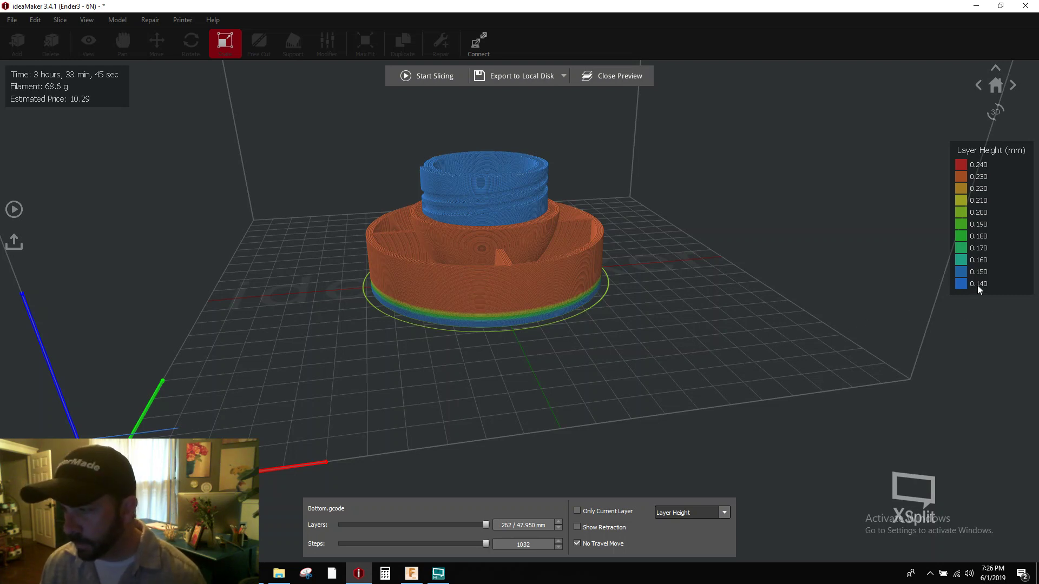
left_click_drag(708, 292, 609, 370)
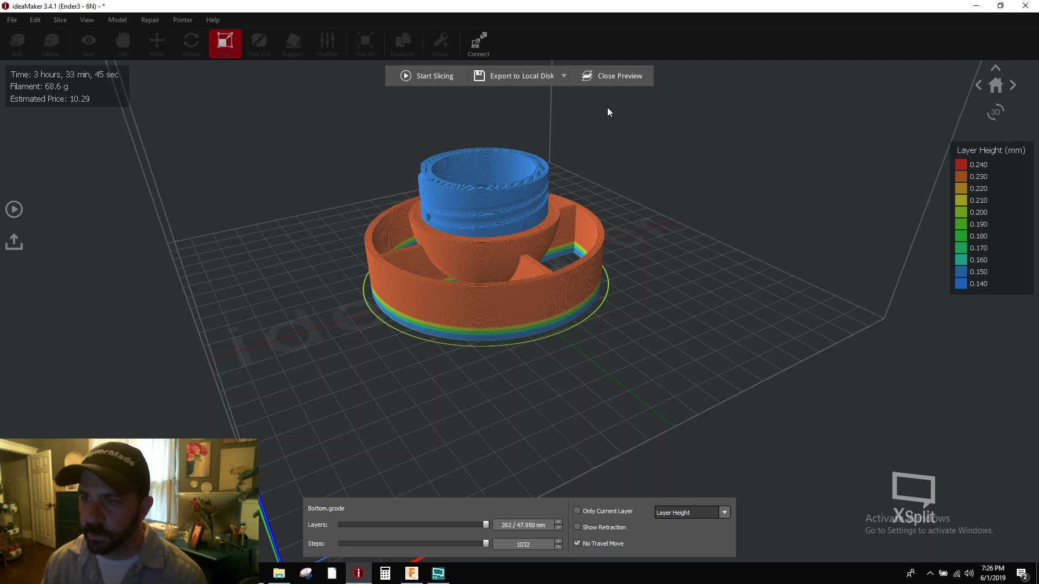
- Re-slice Bottom with the same adaptive settings, estimating 3 h 33 min 45 s and 68.6 g
left_click(614, 77)
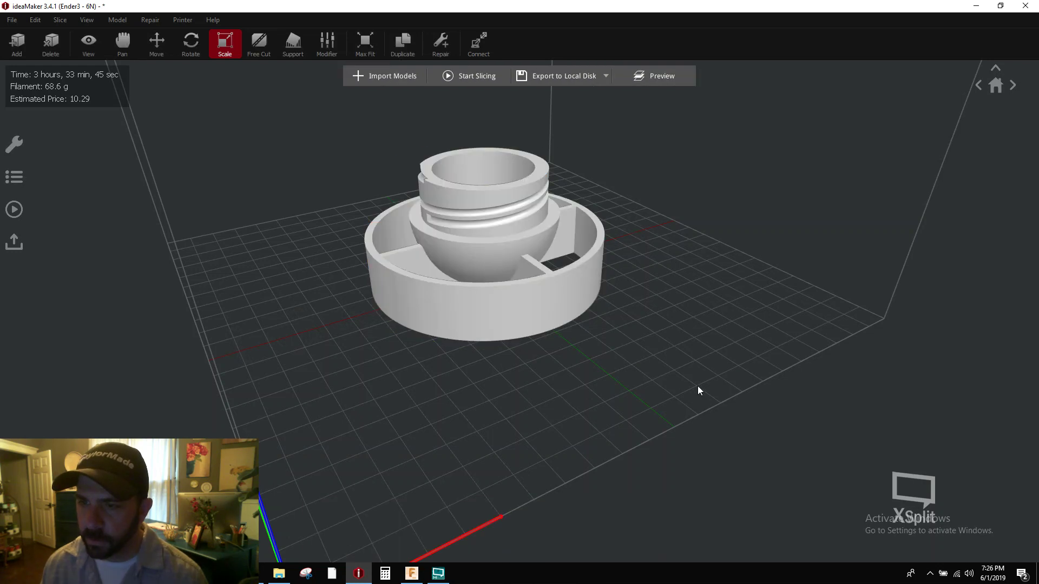
left_click(466, 81)
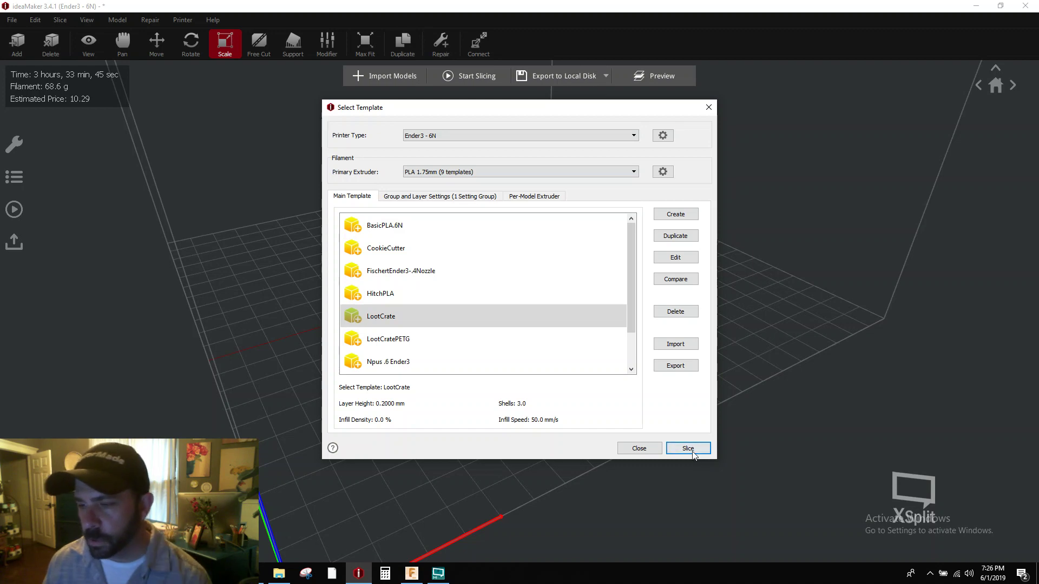
left_click(692, 454)
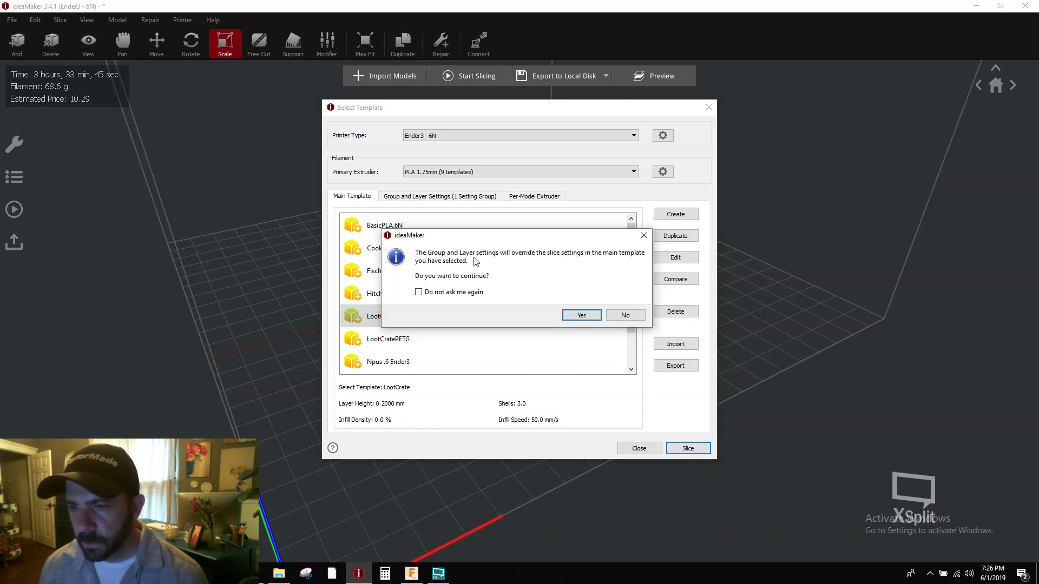
left_click(581, 315)
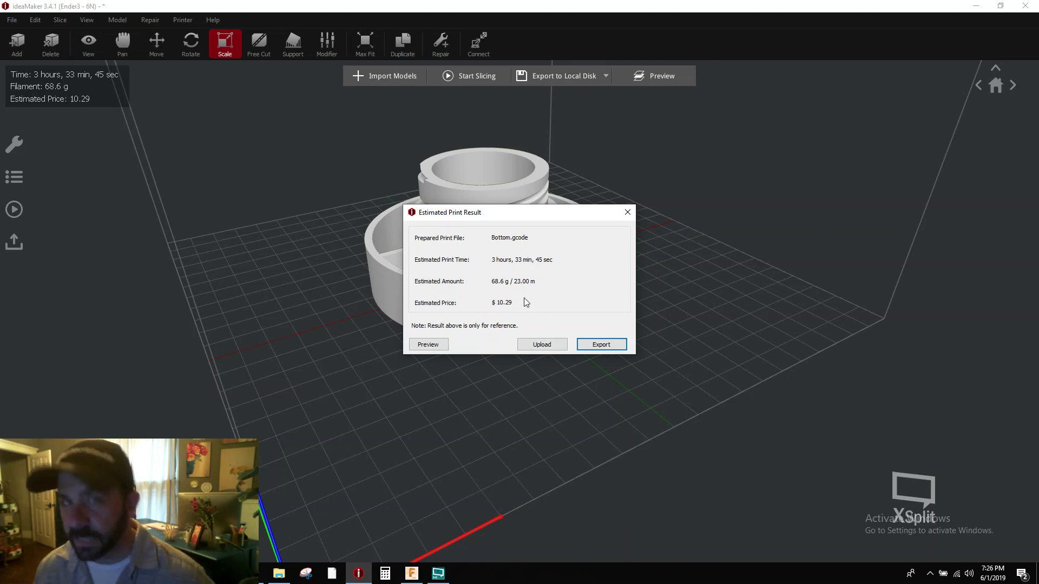
- Disable adaptive layer height and re-slice at 0.2 mm, estimating 3 h 31 min 26 s and 68.3 g
left_click(628, 212)
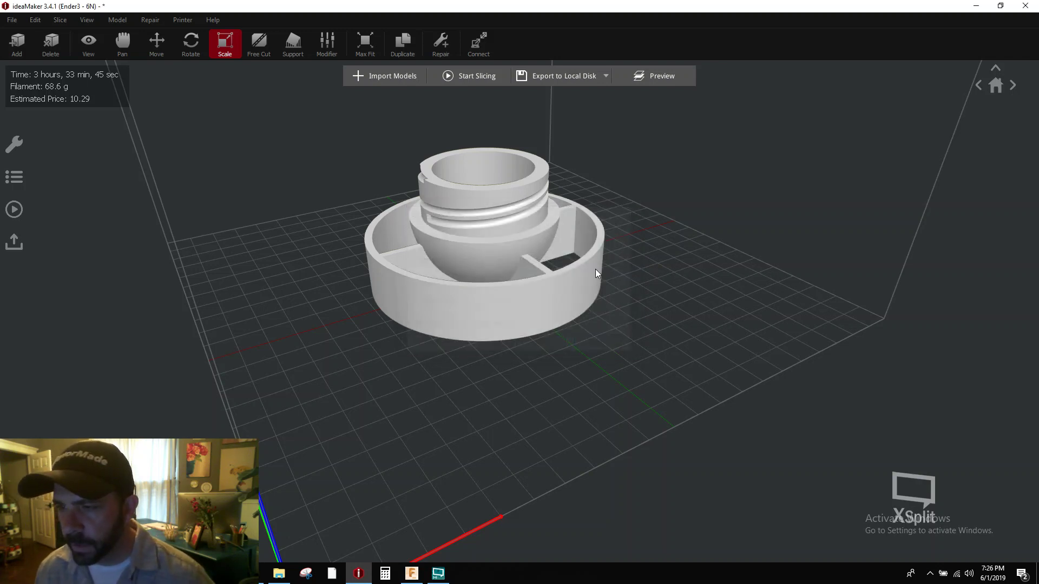
left_click(487, 78)
left_click(469, 197)
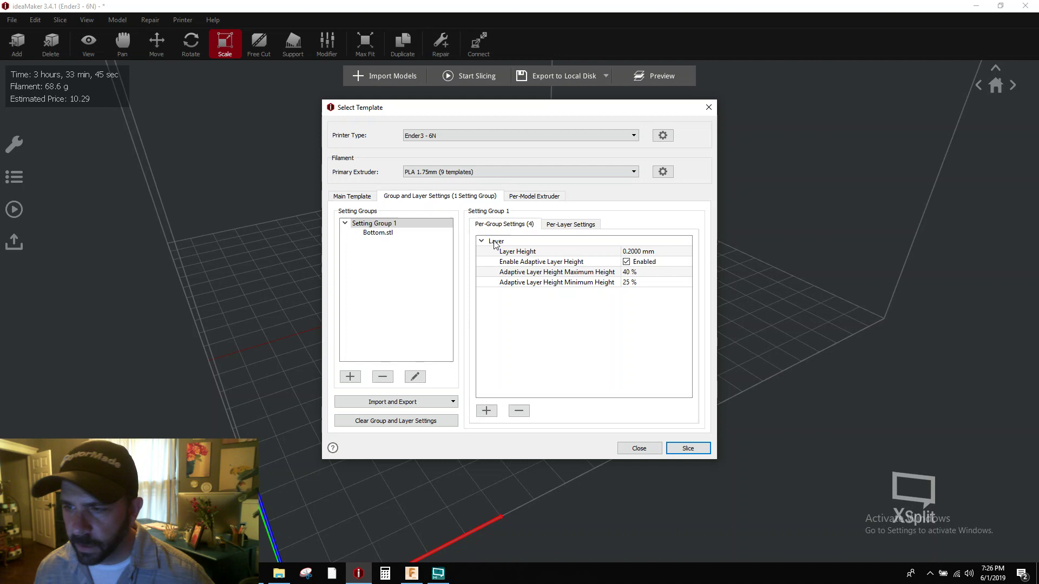
left_click(626, 264)
left_click(626, 262)
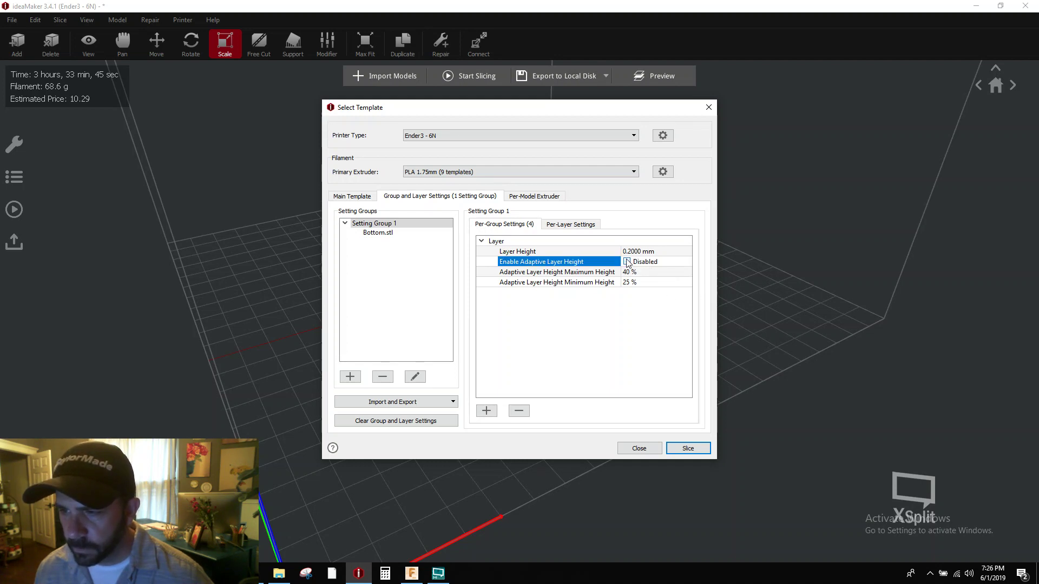
left_click(684, 449)
left_click(586, 319)
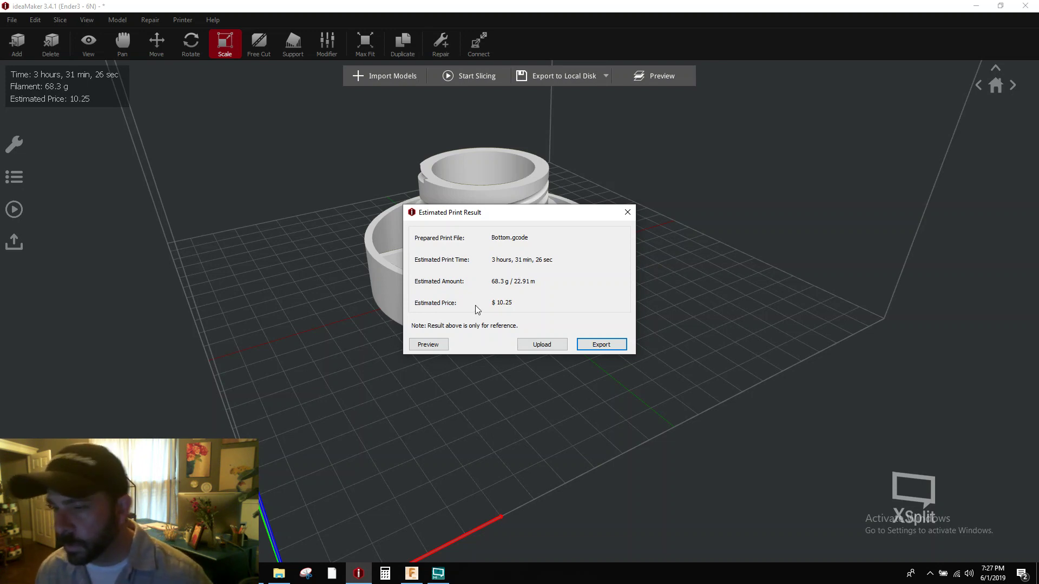
- Preview the fixed-layer slice by Layer Height: uniform 0.200 mm, 240 layers to 48.000 mm
left_click(427, 345)
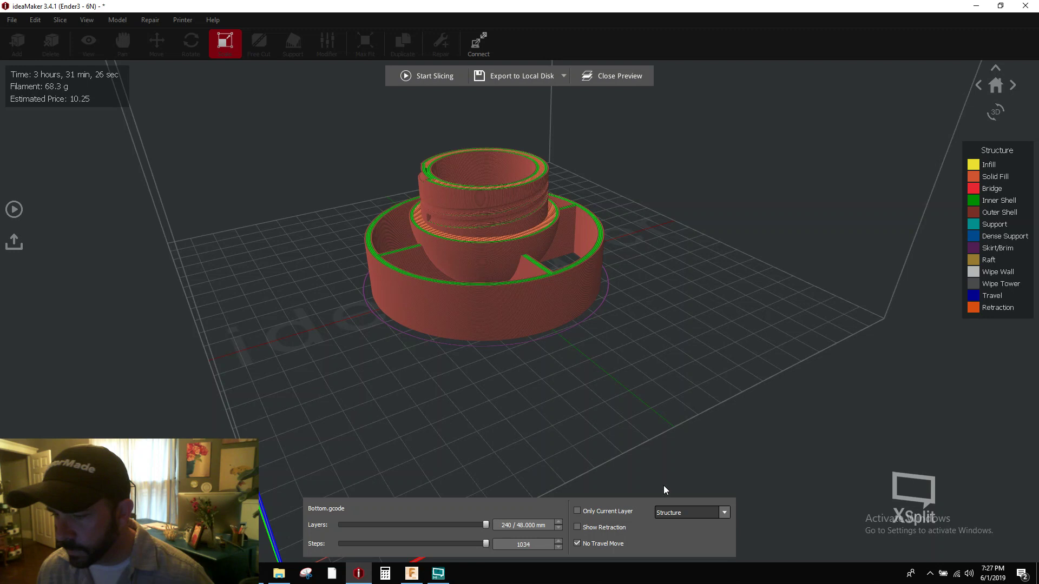
left_click(710, 513)
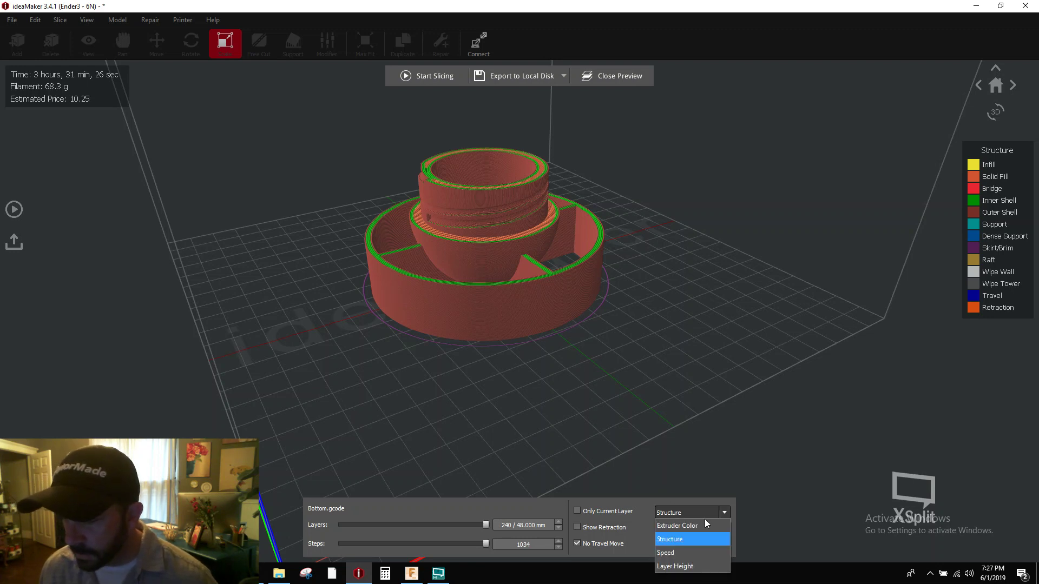
left_click(667, 566)
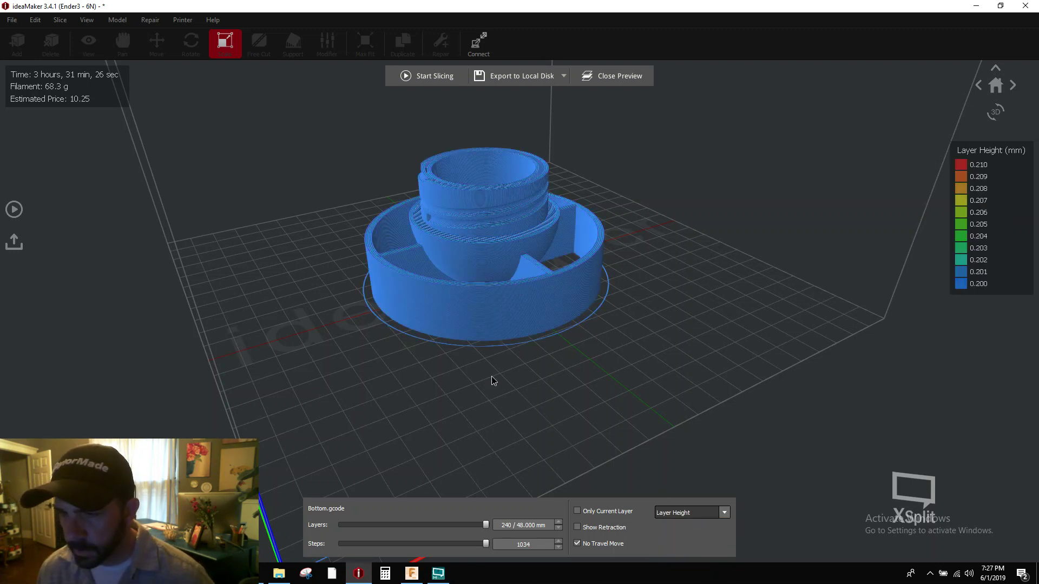
left_click_drag(534, 245, 514, 216)
left_click_drag(456, 287, 558, 262)
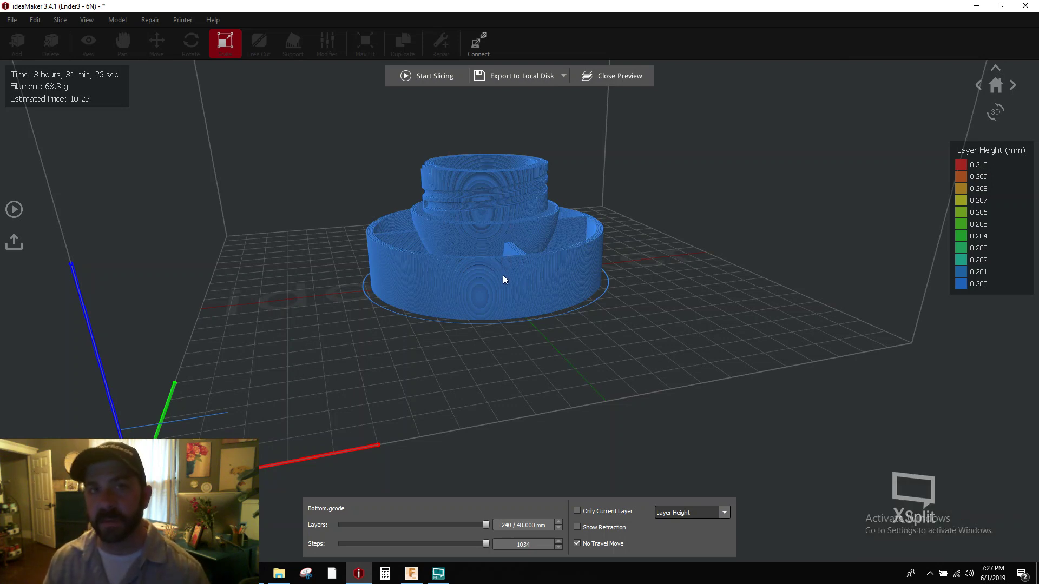
left_click_drag(417, 329, 602, 331)
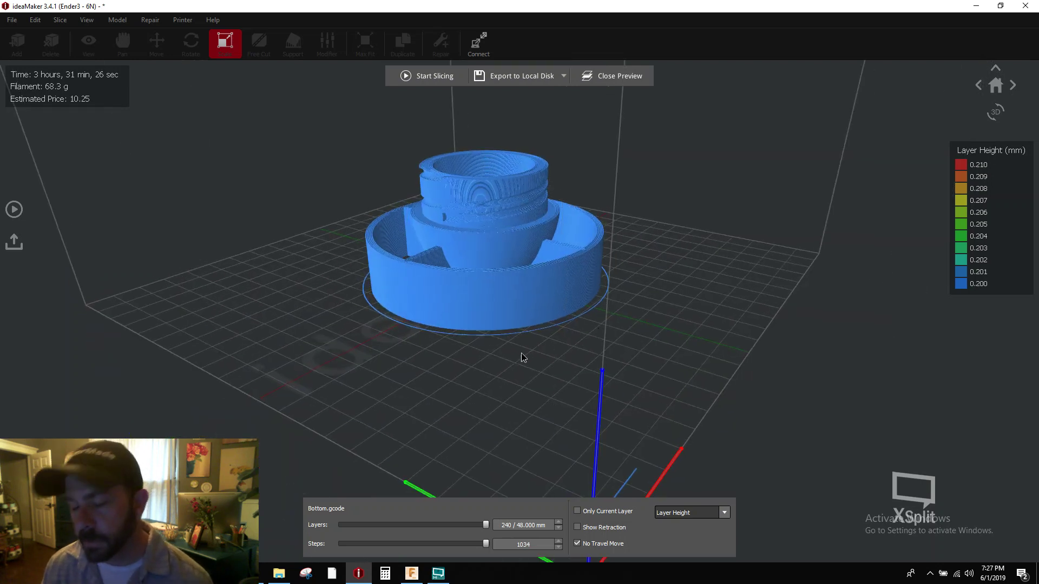
left_click_drag(555, 287, 591, 263)
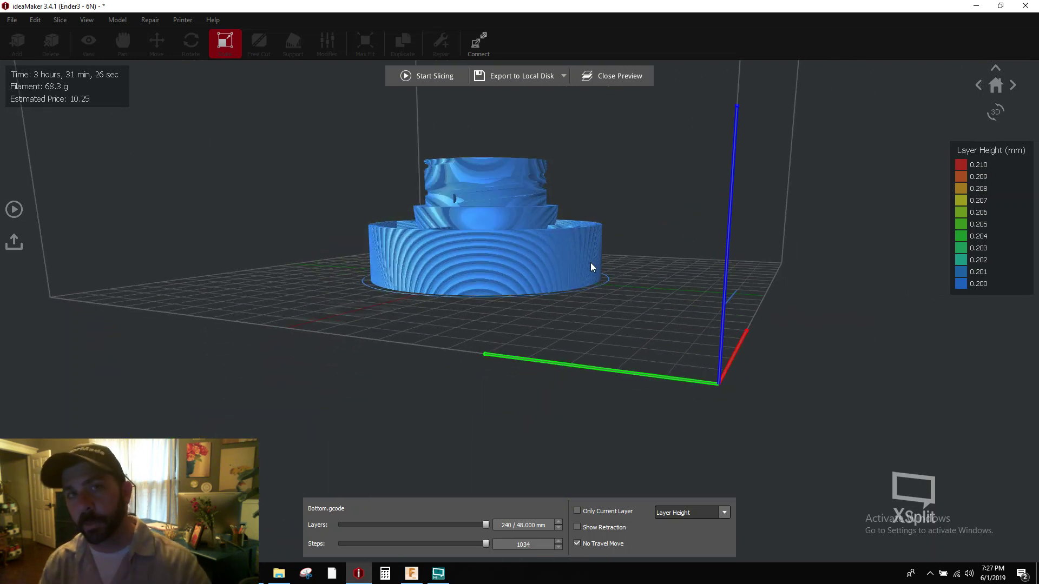